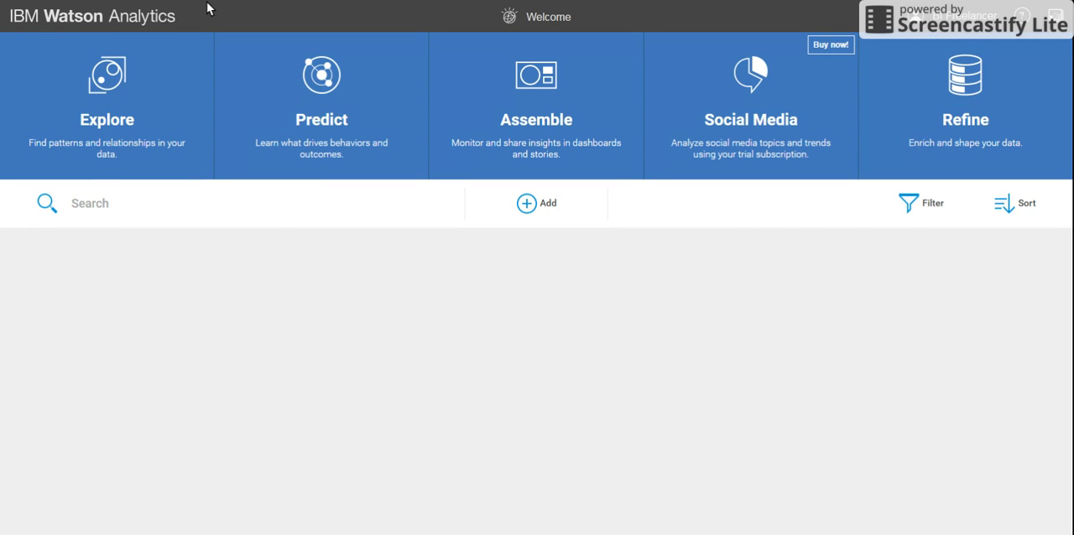
- Dismiss the Presenter view tip and advance to the features-by-edition table slide
key(ctrl+Tab)
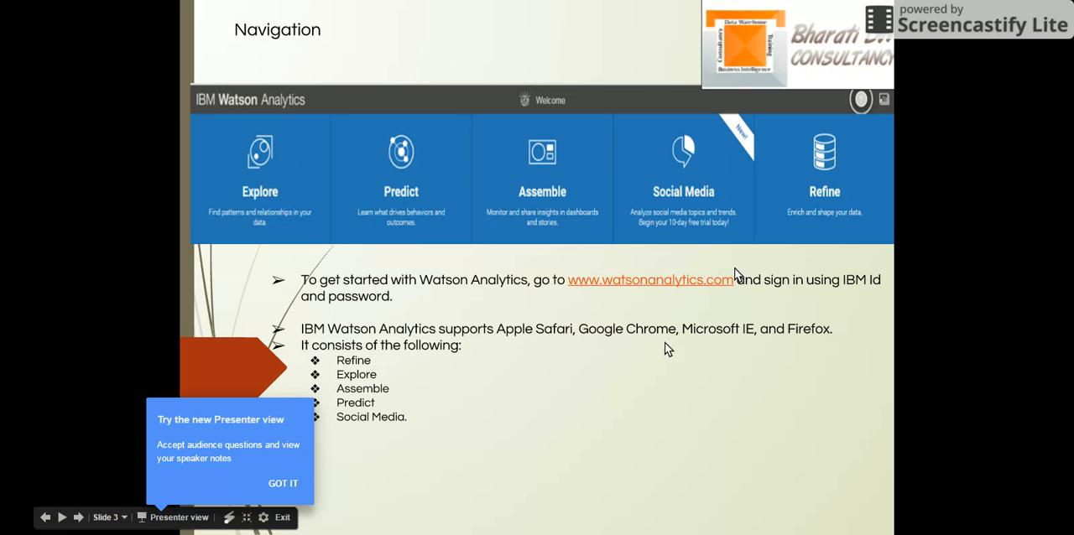
click(281, 485)
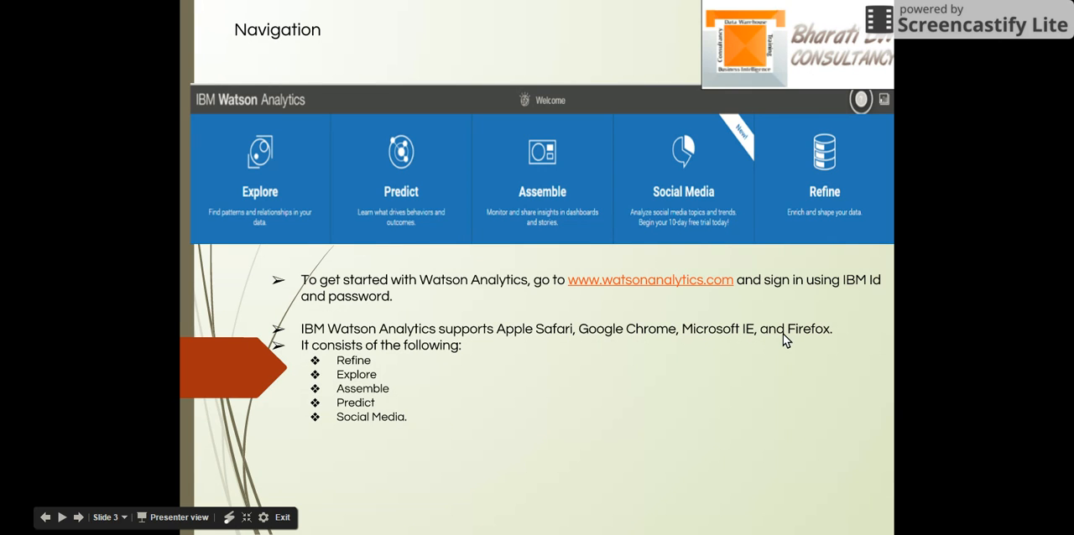
click(698, 367)
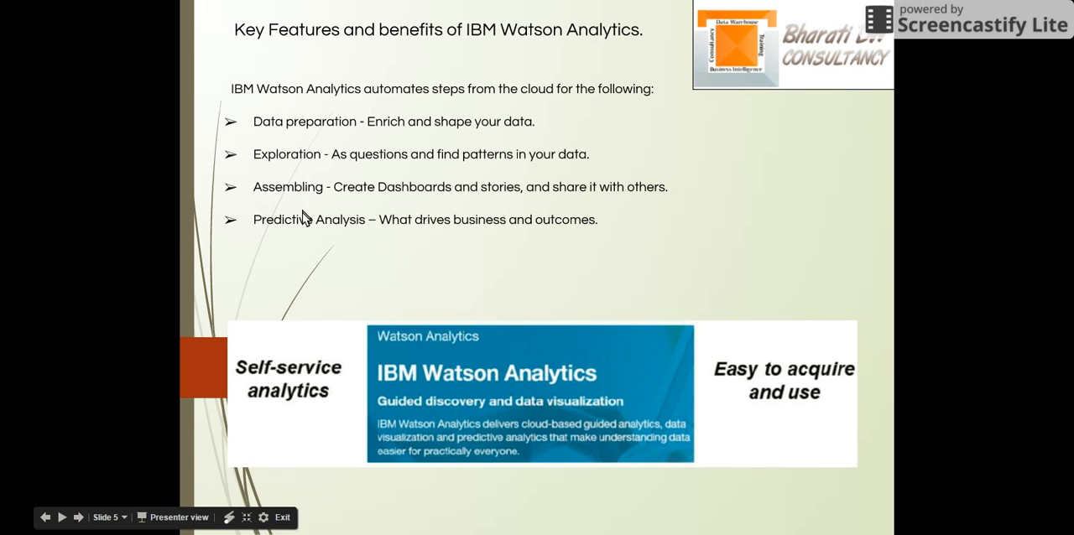
- Advance through the working-with-data slide to 'Data exploration by asking questions'
click(342, 234)
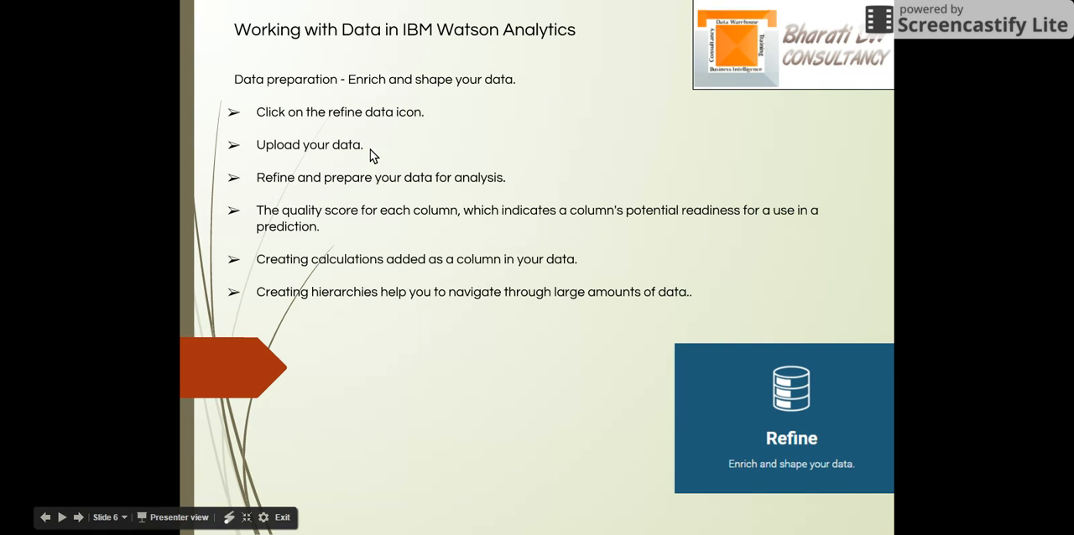
click(507, 217)
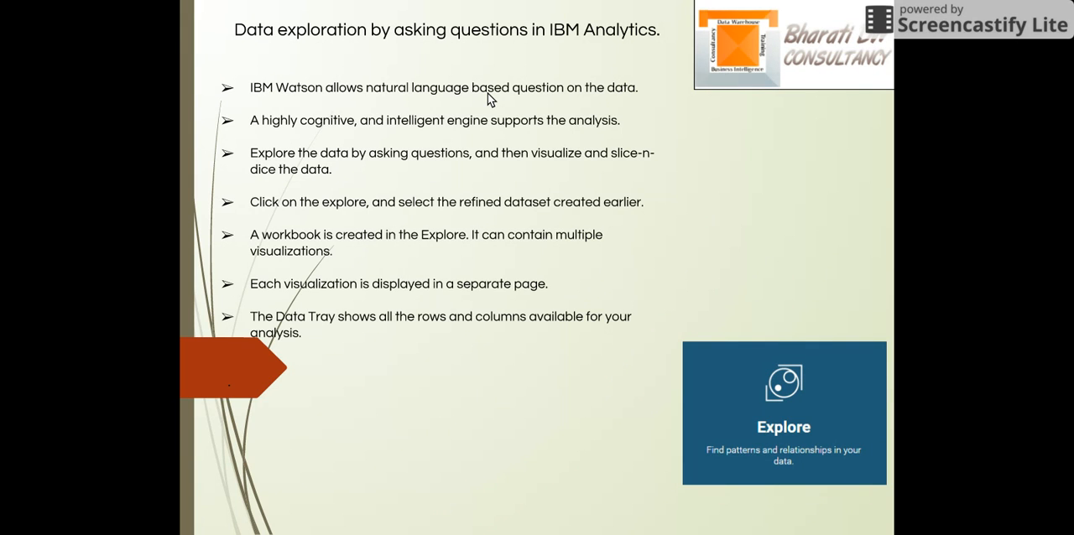
- Step through the Predictive Analysis and Social Media slides, then return to the title slide
click(487, 93)
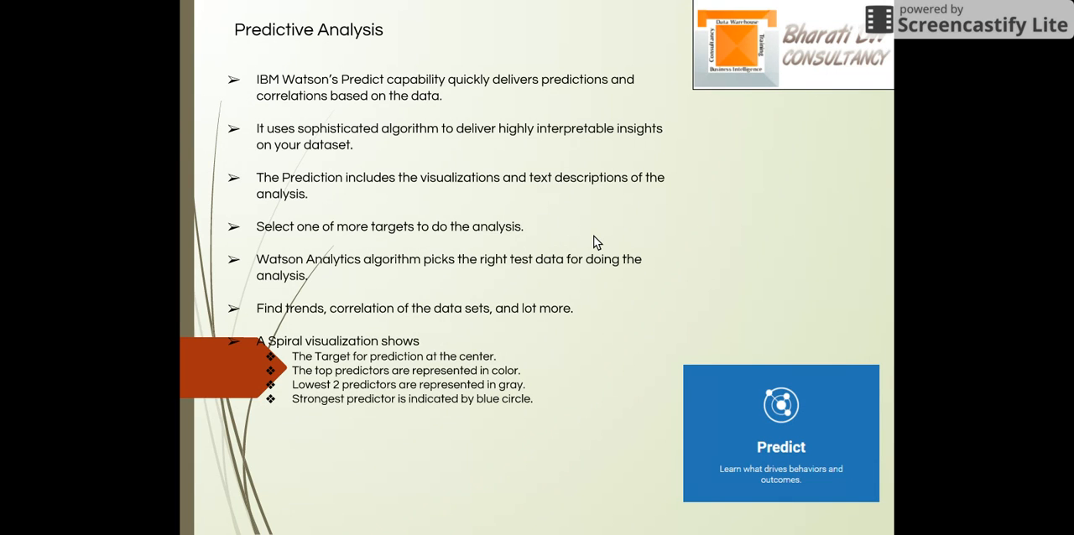
click(594, 241)
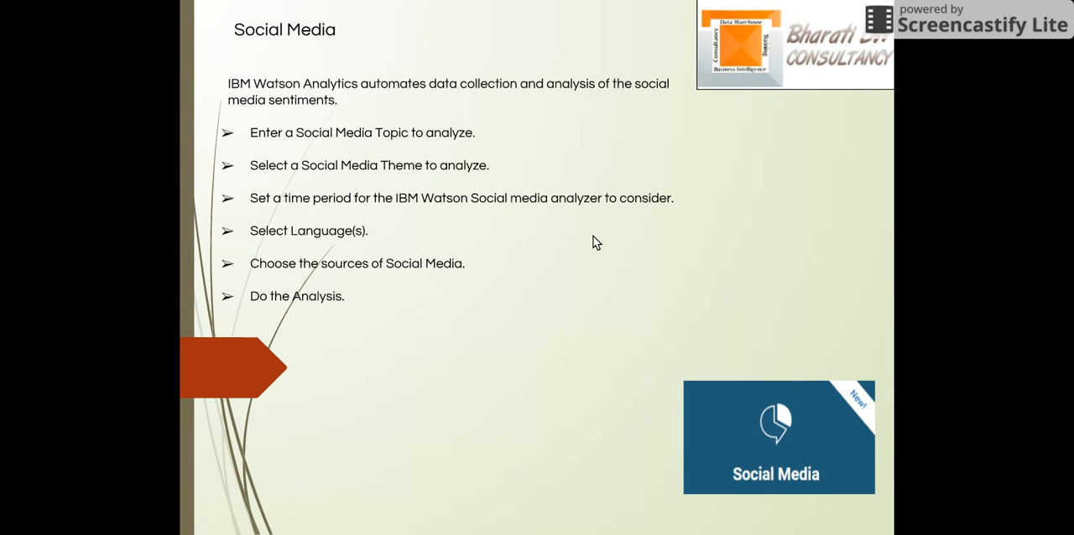
key(Right)
key(Right)
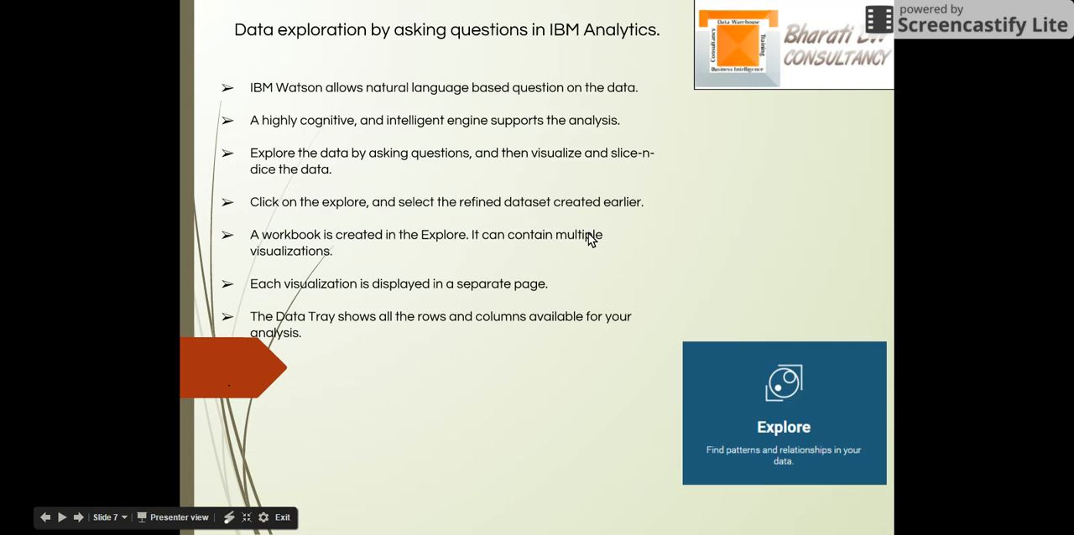
key(Left)
key(Left)
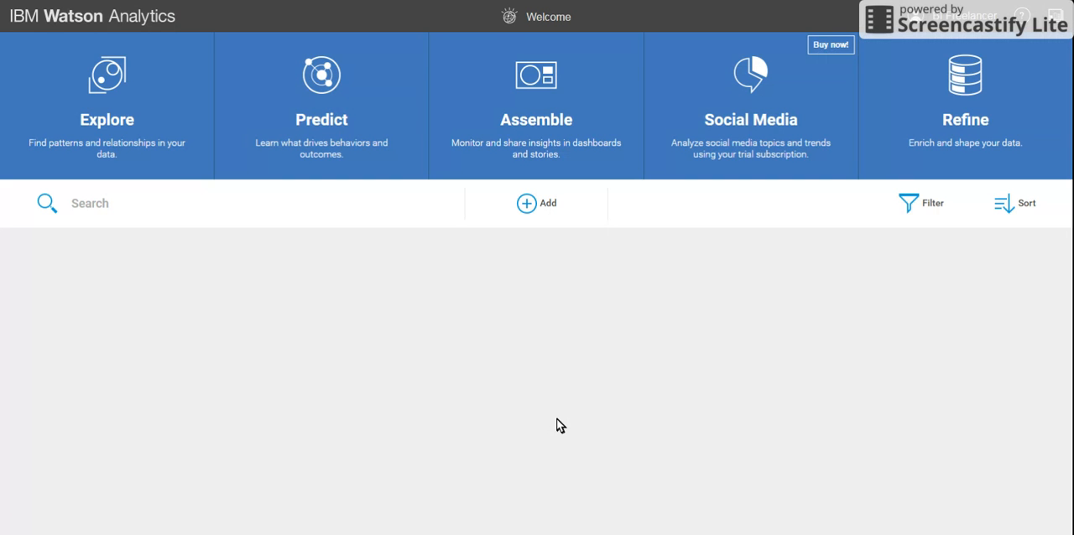
- Add the BDCS Sales Data XLS file as a data set from the welcome page
click(540, 209)
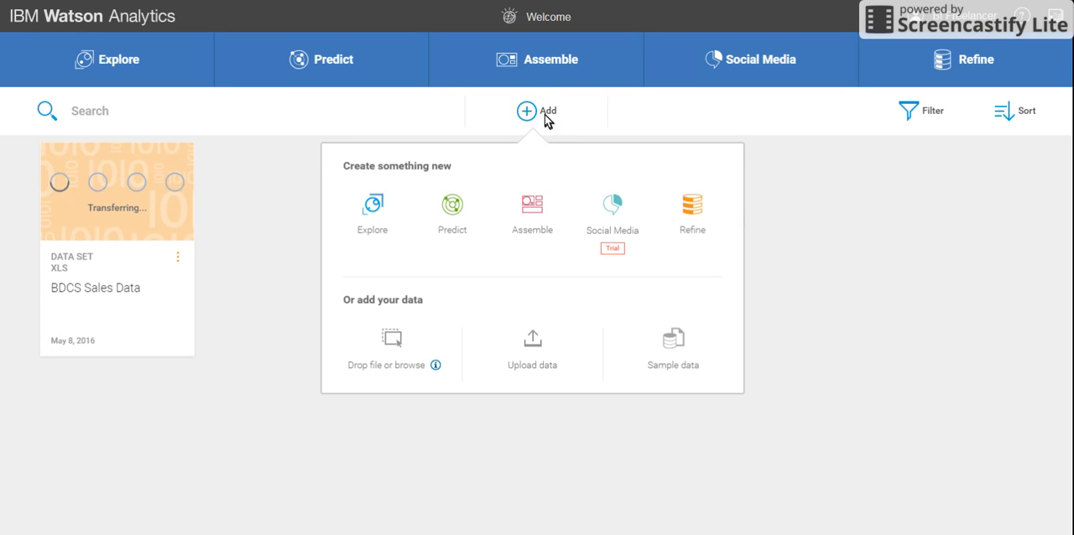
click(544, 118)
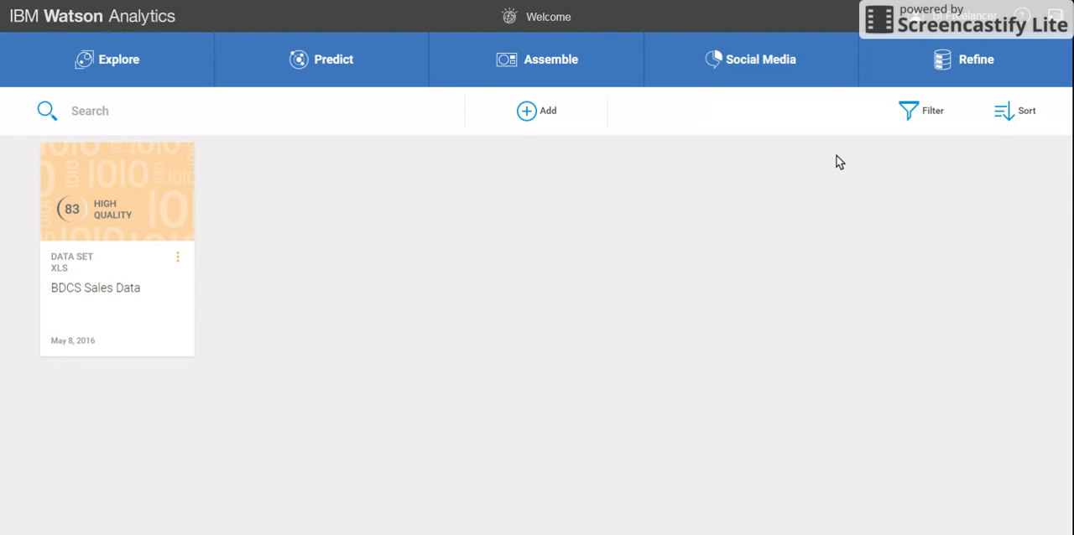
click(712, 211)
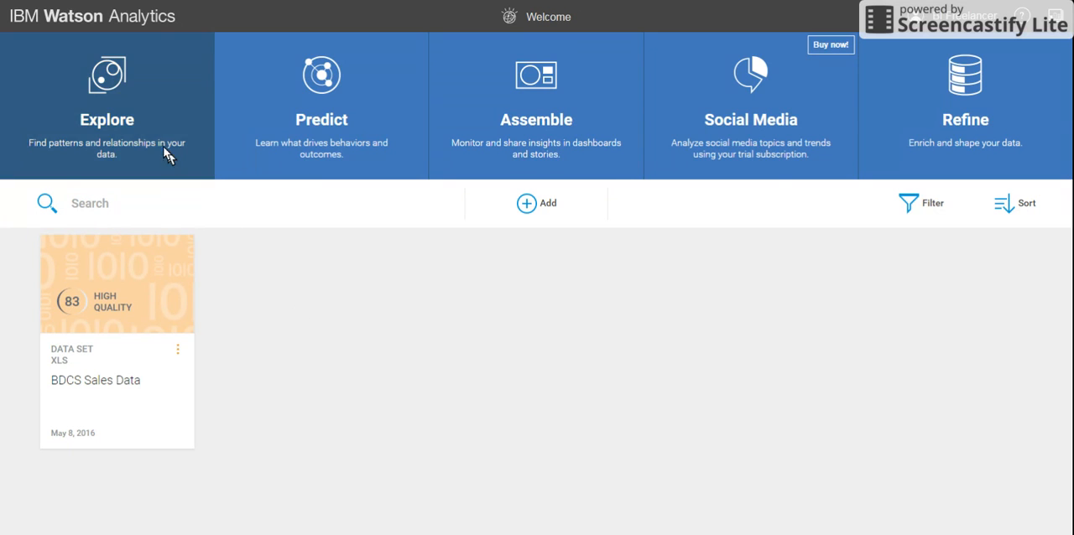
- Start a new exploration on the BDCS Sales Data data set
click(129, 123)
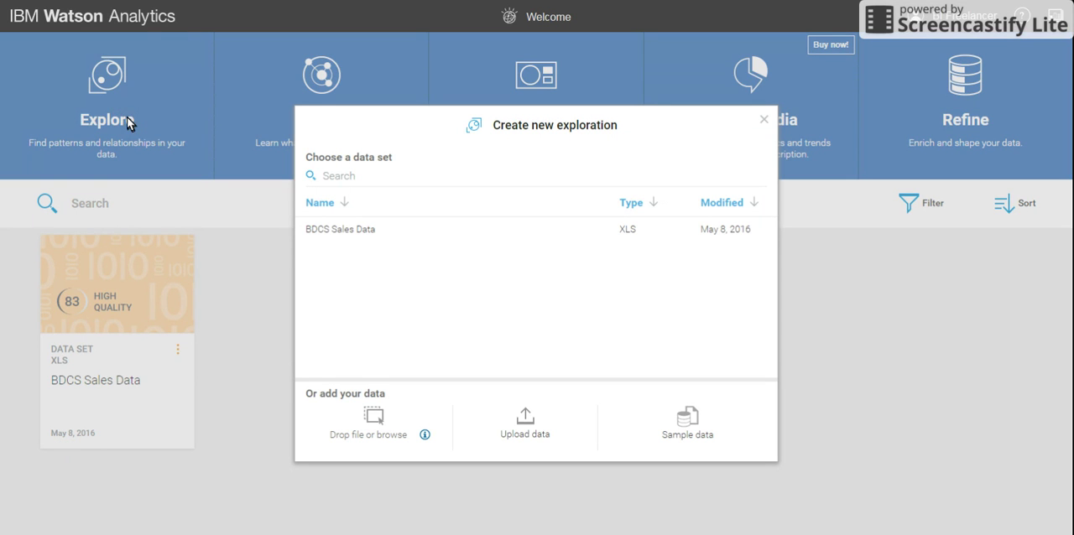
click(327, 228)
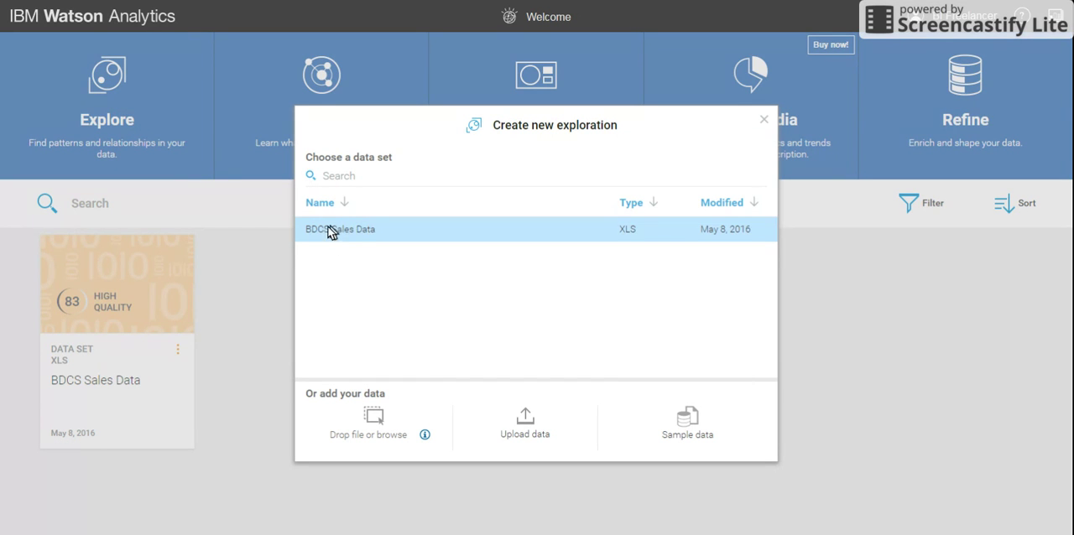
click(375, 231)
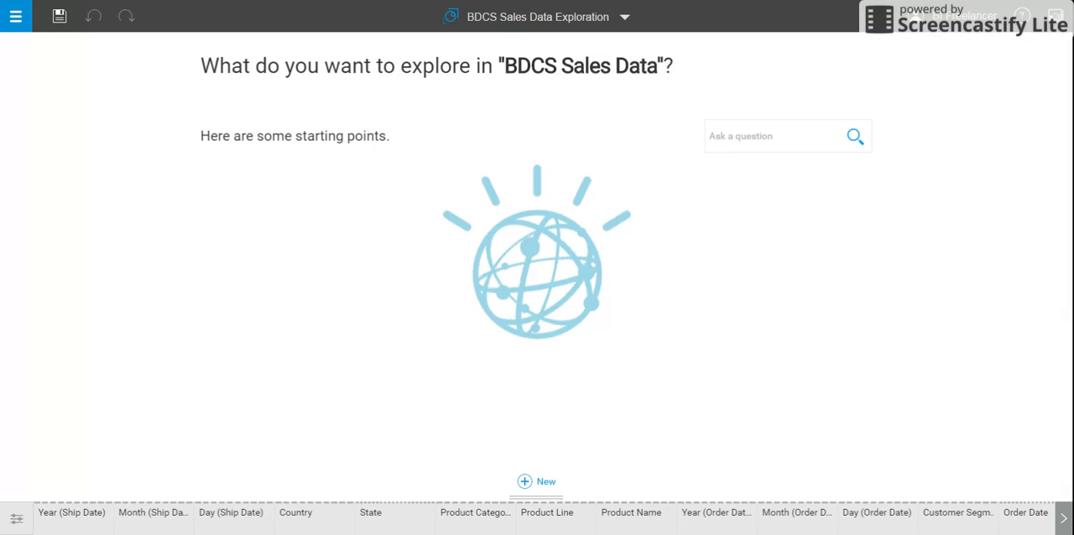
- Ask 'how does sales amount compared to year?' to get relevance-ranked suggestions
click(764, 138)
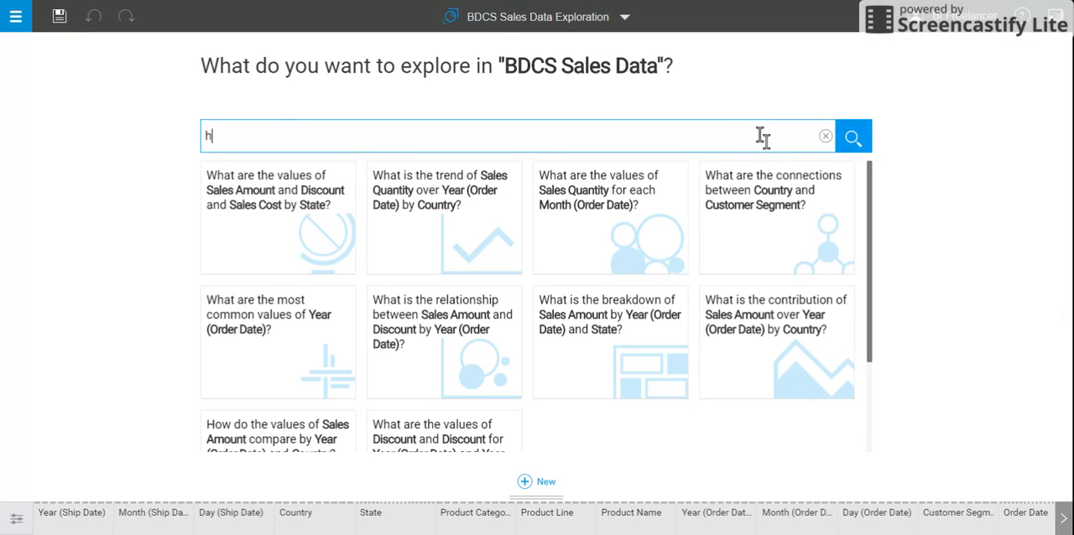
text(how does sales amount)
key(Right)
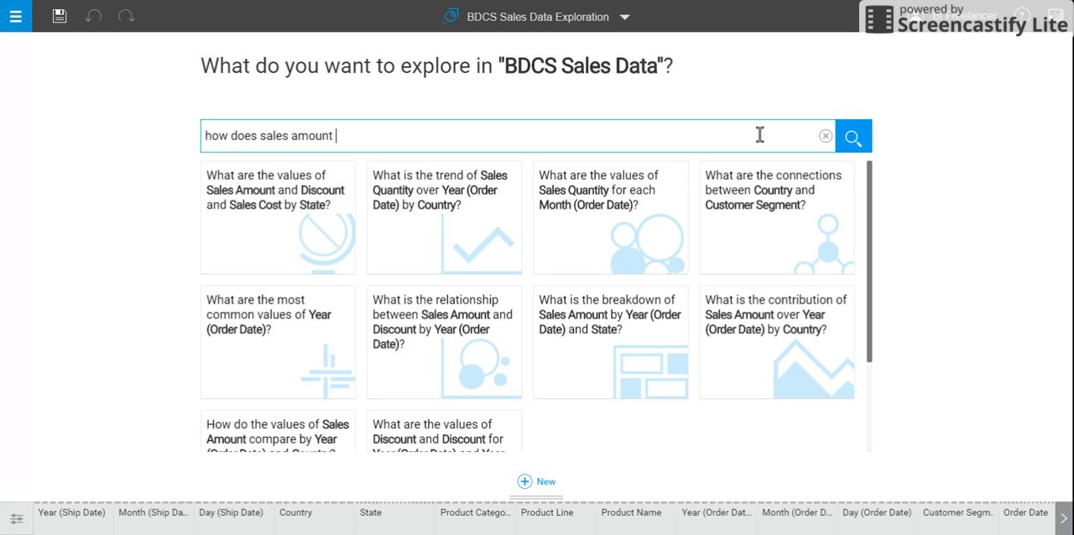
text(compar)
text(ed to year)
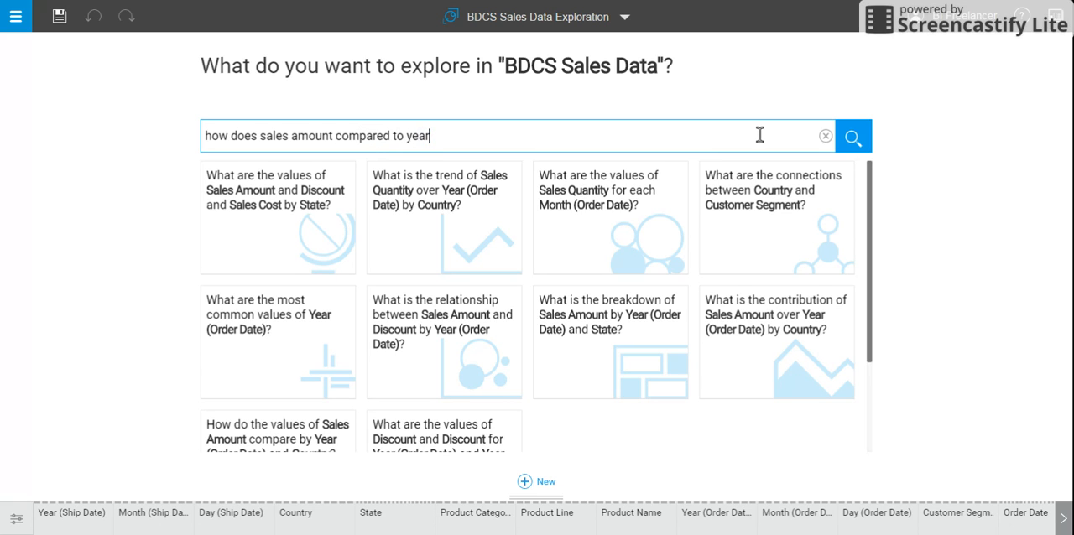
text(?)
click(853, 137)
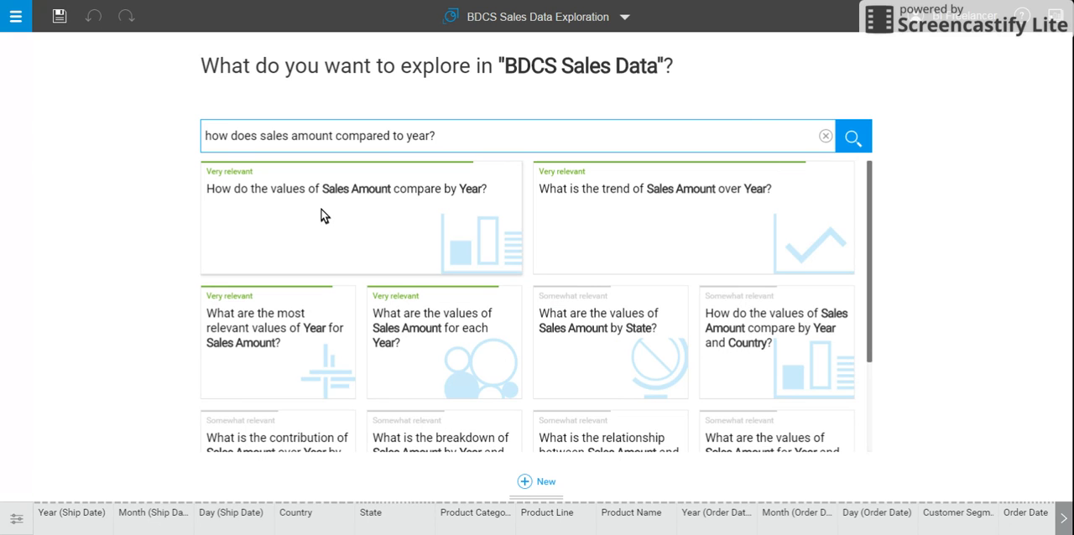